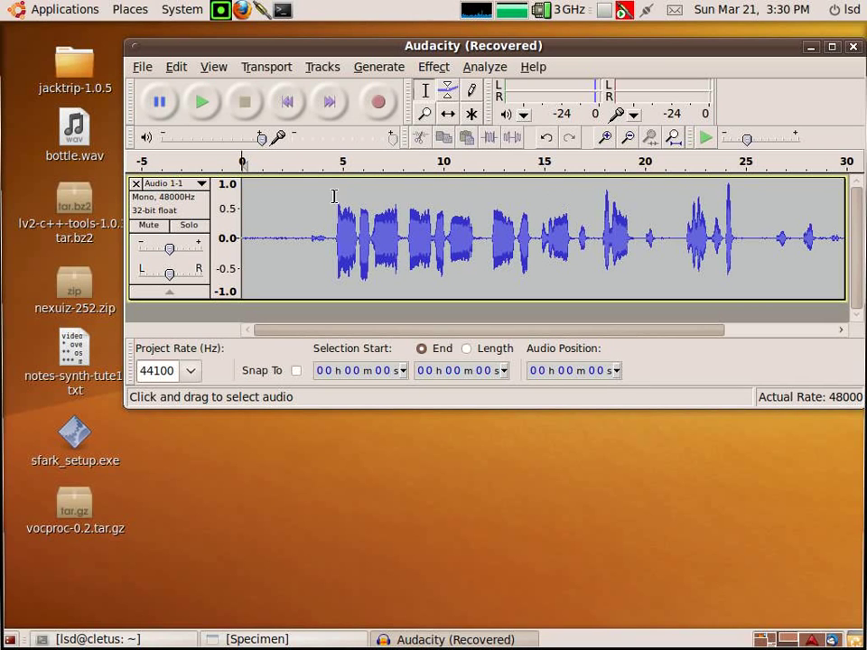
# Step: Select the single note at about 4.5–5.9 s, preview it, and copy it
pyautogui.moveTo(333, 242); pyautogui.dragTo(357, 255)
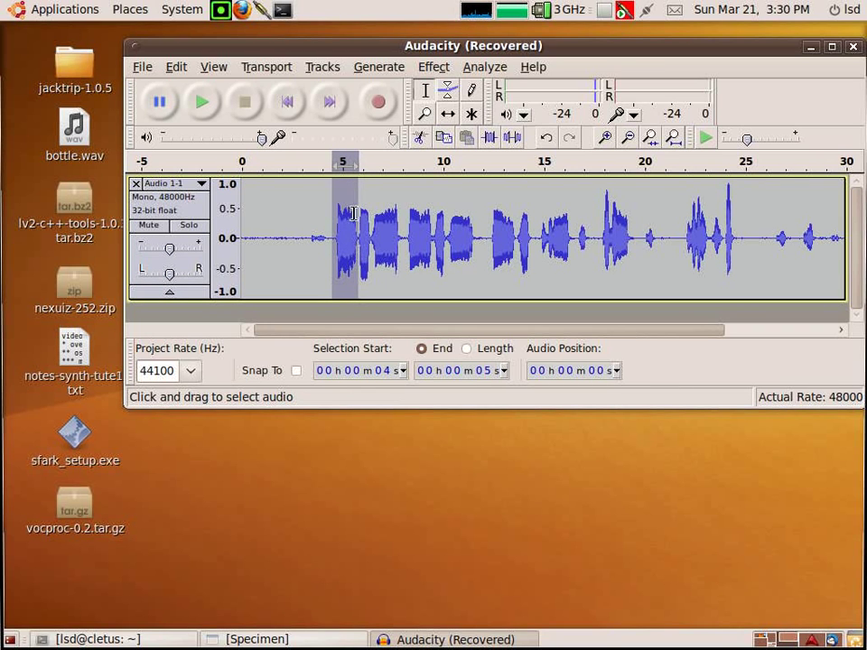
pyautogui.click(204, 106)
pyautogui.click(177, 68)
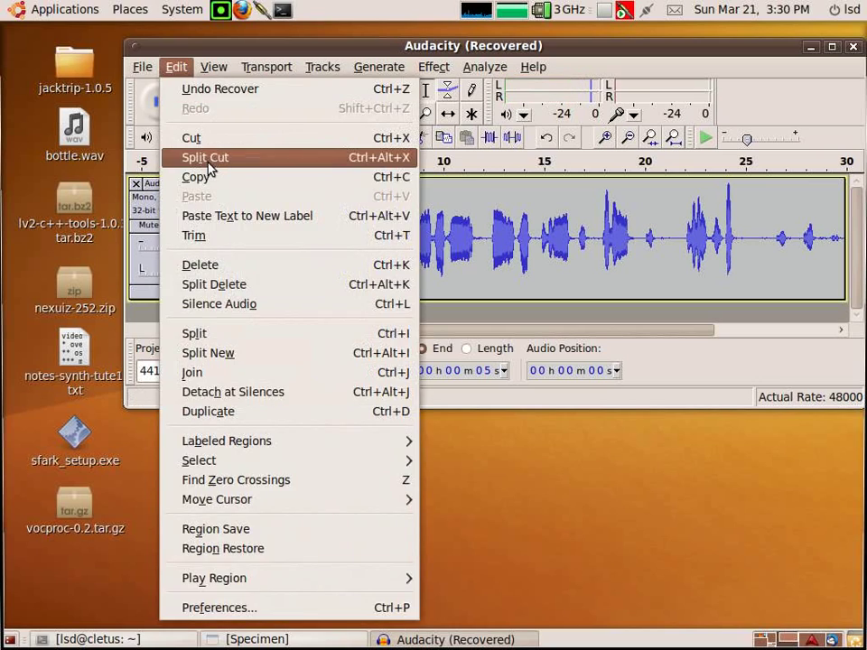
pyautogui.click(206, 161)
# Step: Paste the copied note into a new empty project as track Audio 1-1
pyautogui.click(142, 68)
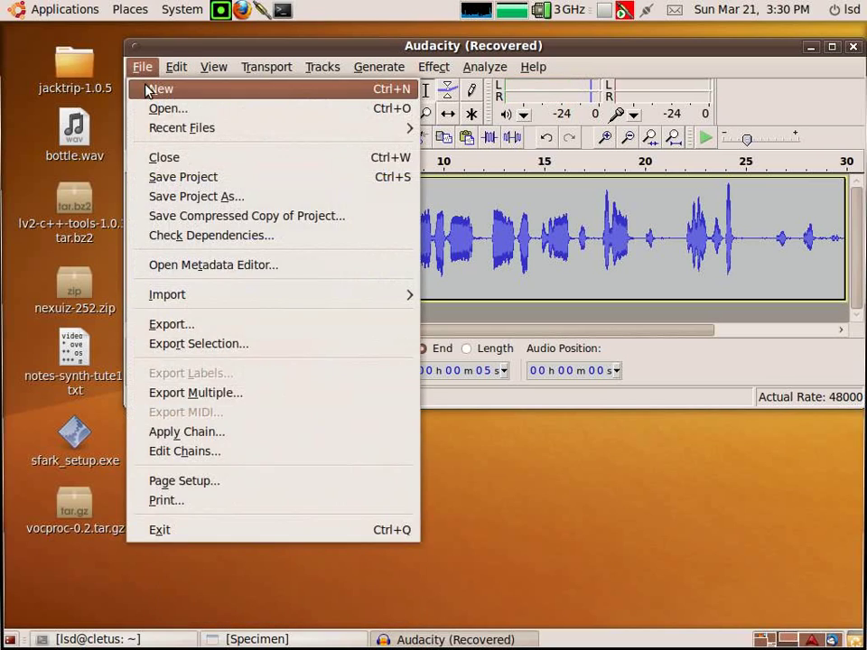
pyautogui.click(145, 88)
pyautogui.click(196, 90)
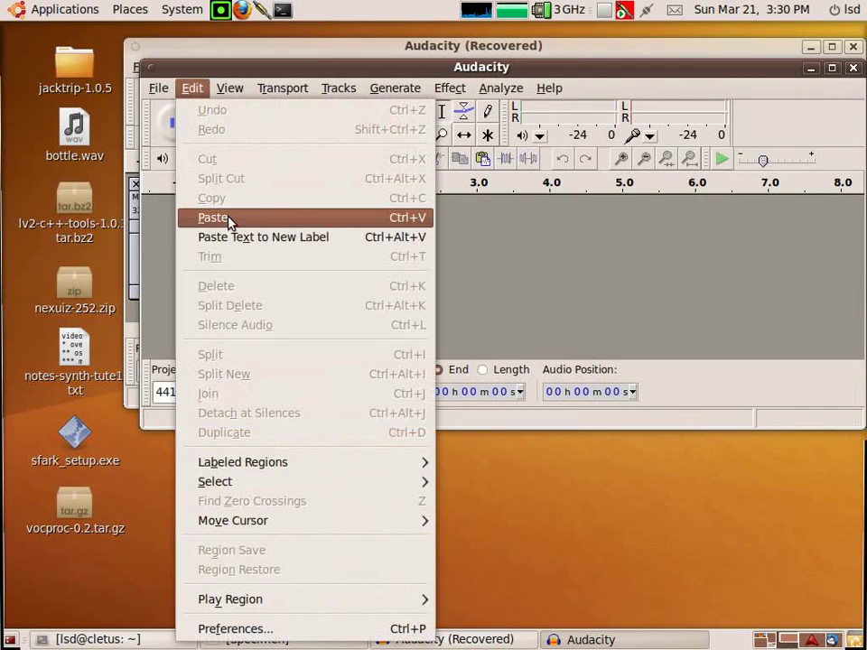
pyautogui.click(224, 217)
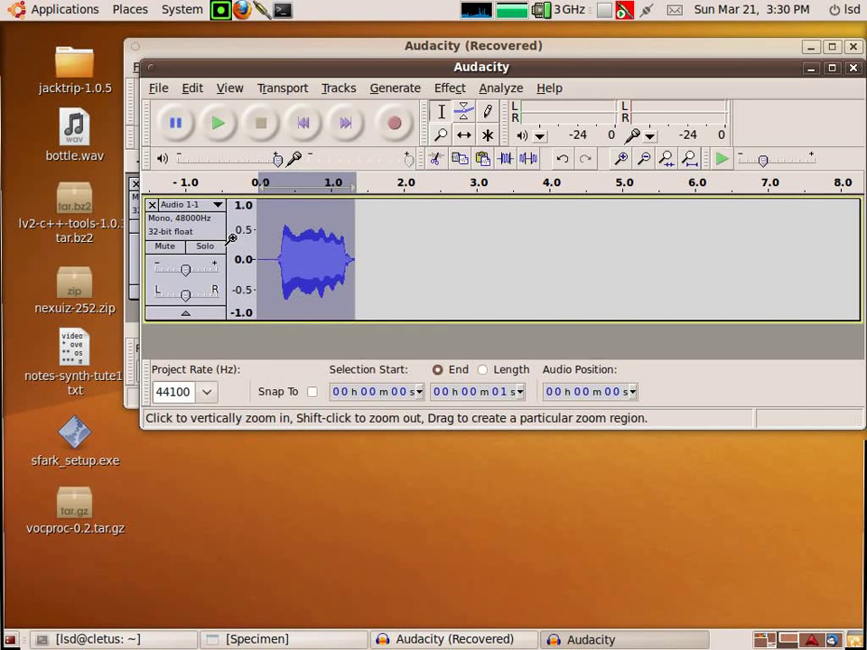
pyautogui.click(393, 89)
pyautogui.click(394, 89)
pyautogui.click(394, 89)
# Step: Amplify the pasted note by 3.5 dB
pyautogui.moveTo(434, 85)
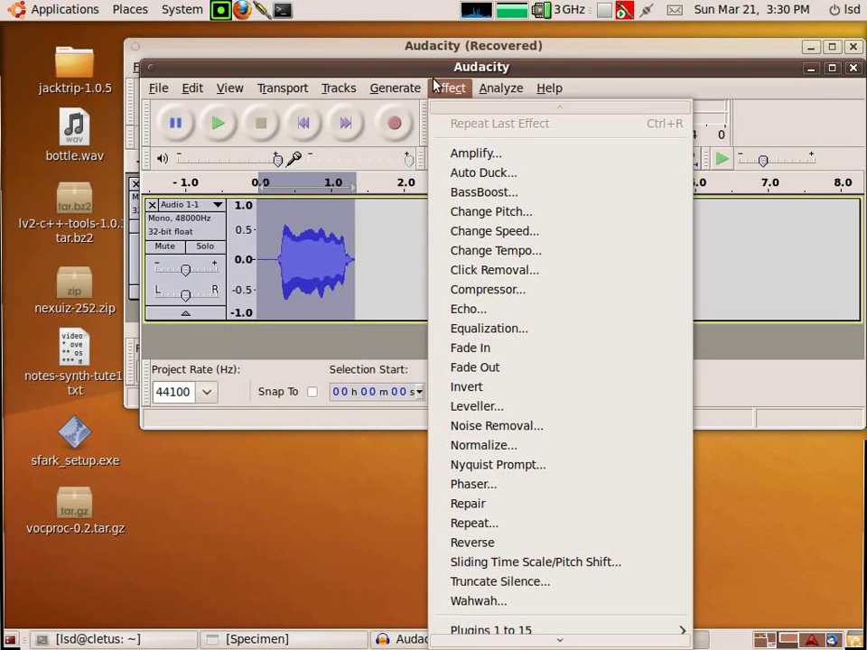
pyautogui.click(475, 152)
pyautogui.click(604, 325)
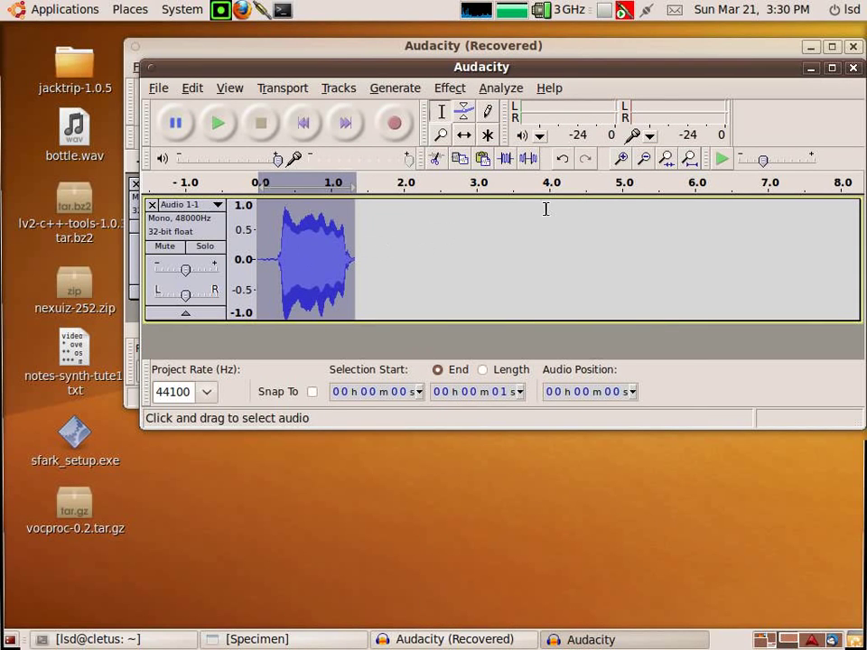
# Step: Zoom in and delete the leading silence from 0 to 0.27 s
pyautogui.click(623, 159)
pyautogui.click(624, 159)
pyautogui.click(623, 159)
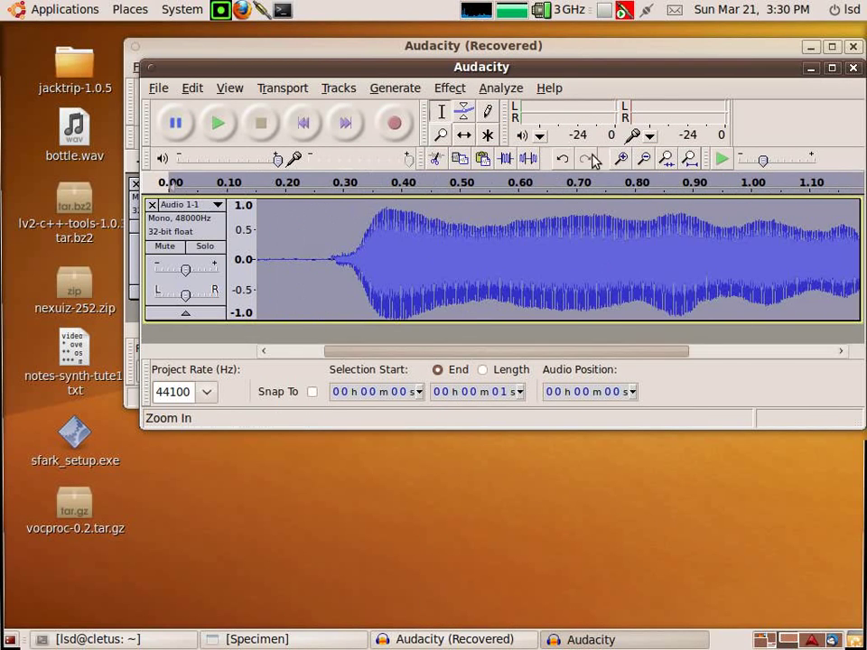
pyautogui.moveTo(323, 265); pyautogui.dragTo(206, 269)
pyautogui.press('Delete')
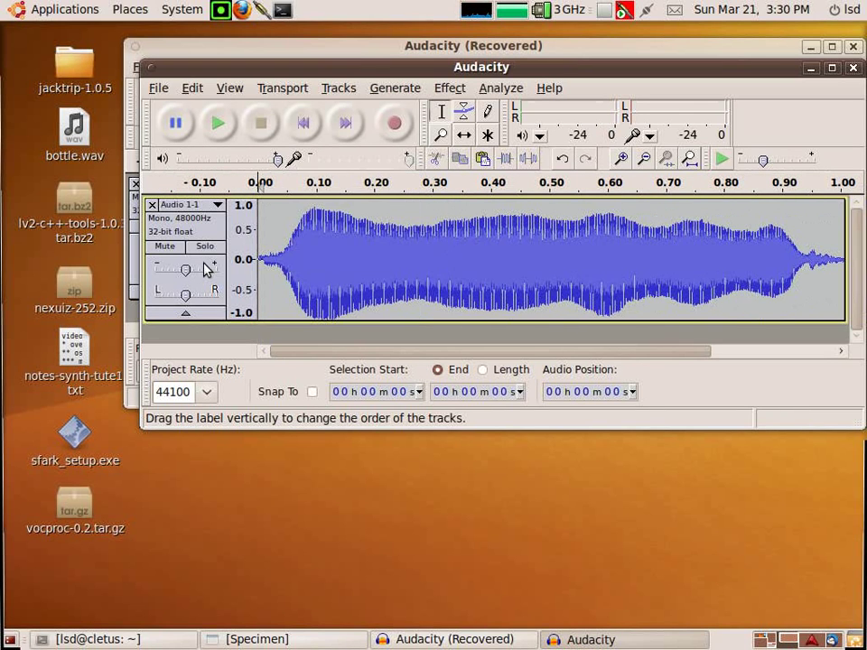
pyautogui.moveTo(703, 352); pyautogui.dragTo(819, 338)
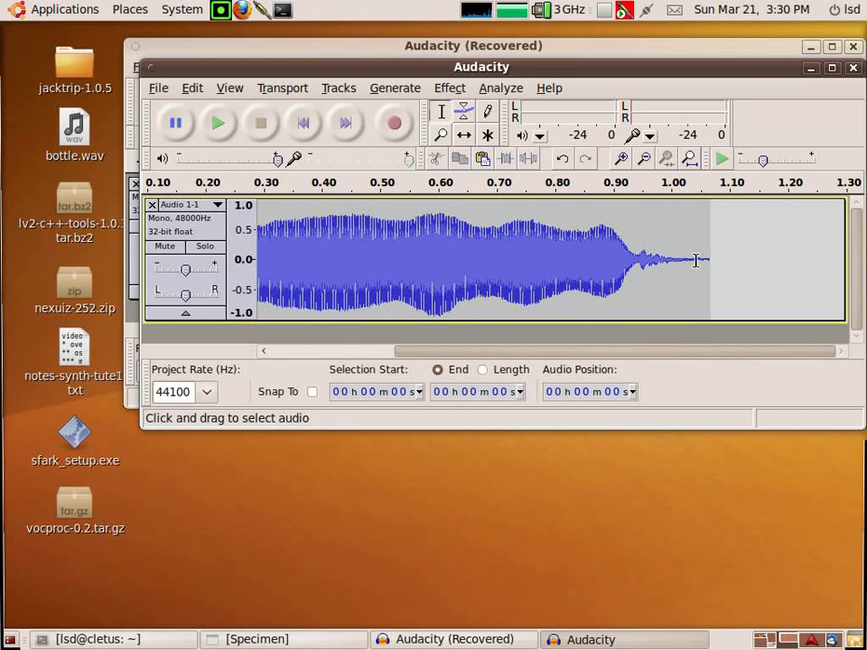
pyautogui.moveTo(693, 258); pyautogui.dragTo(723, 255)
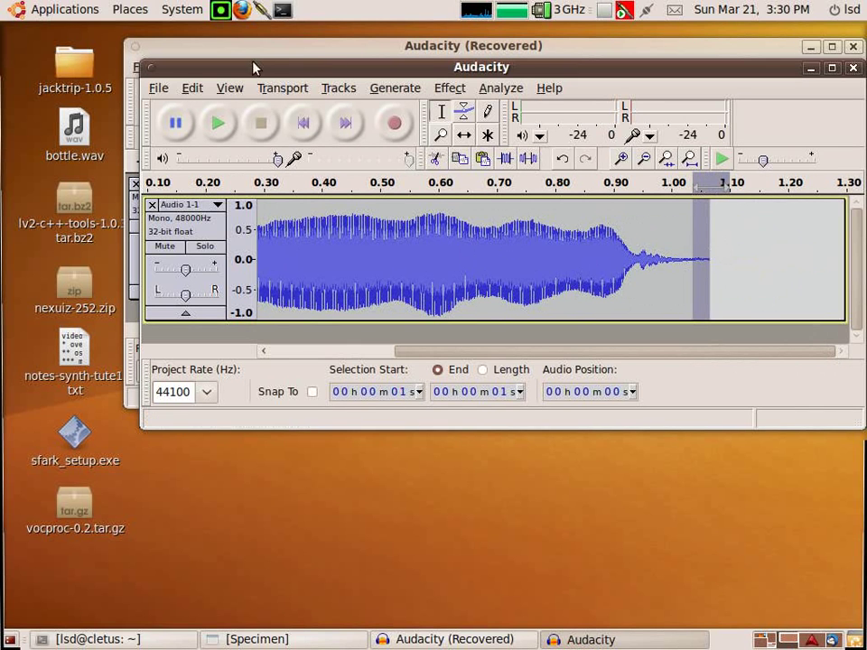
# Step: Apply a fade-in at the very start of the note
pyautogui.click(383, 89)
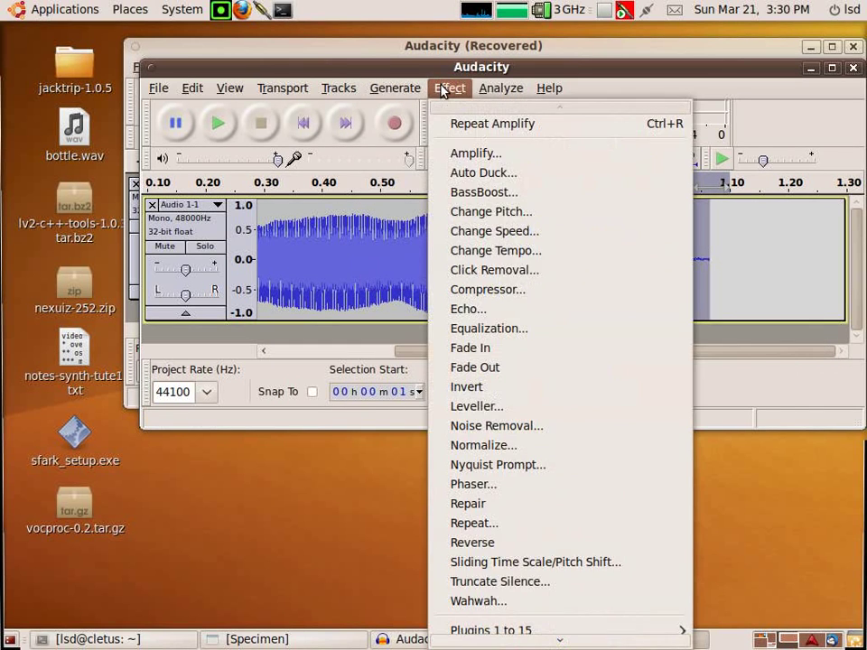
pyautogui.click(443, 89)
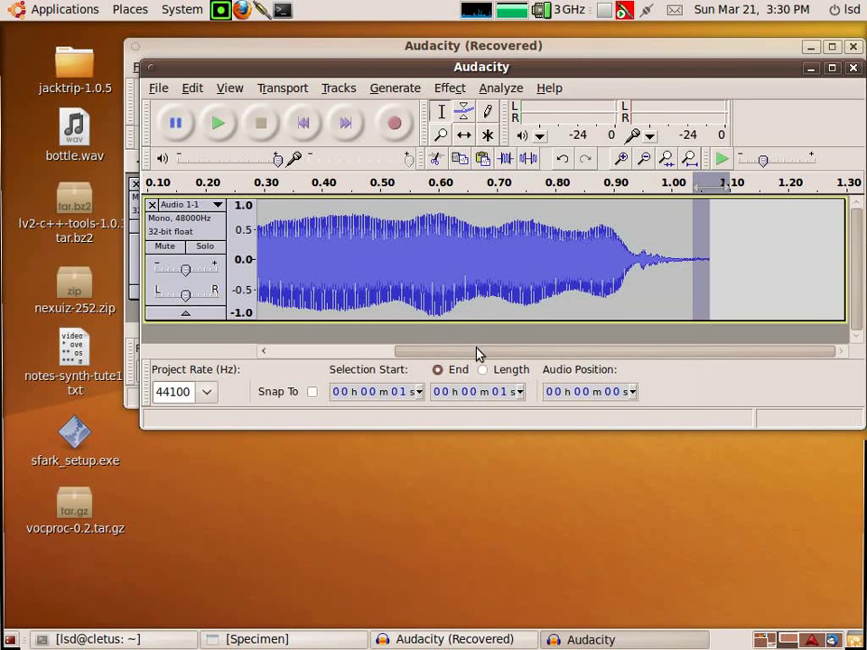
pyautogui.moveTo(478, 353); pyautogui.dragTo(276, 359)
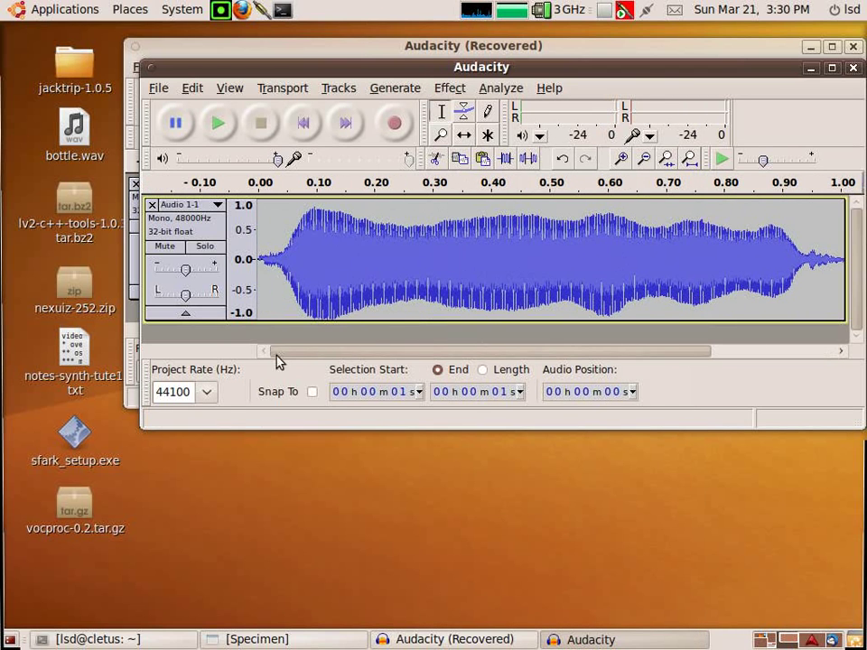
pyautogui.click(261, 259)
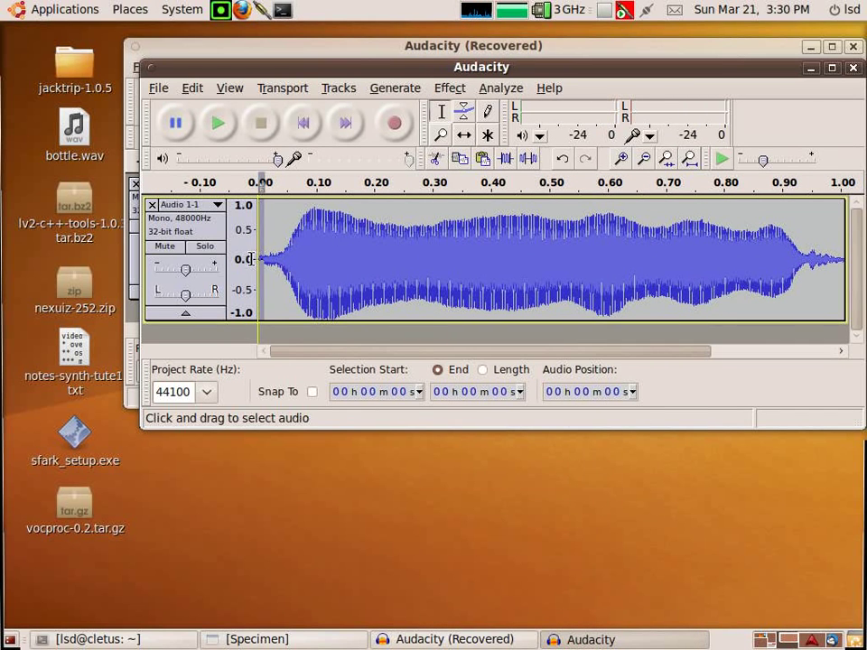
pyautogui.click(449, 89)
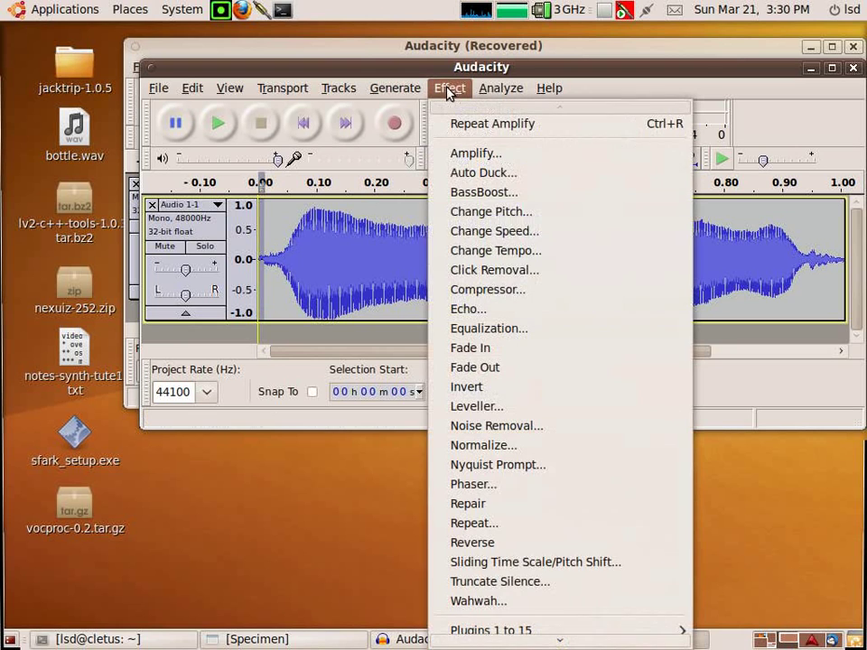
pyautogui.click(501, 348)
# Step: Fade out the tail from about 1.00 to 1.06 s, then play the note from the start
pyautogui.moveTo(411, 352); pyautogui.dragTo(567, 357)
pyautogui.moveTo(701, 250); pyautogui.dragTo(663, 251)
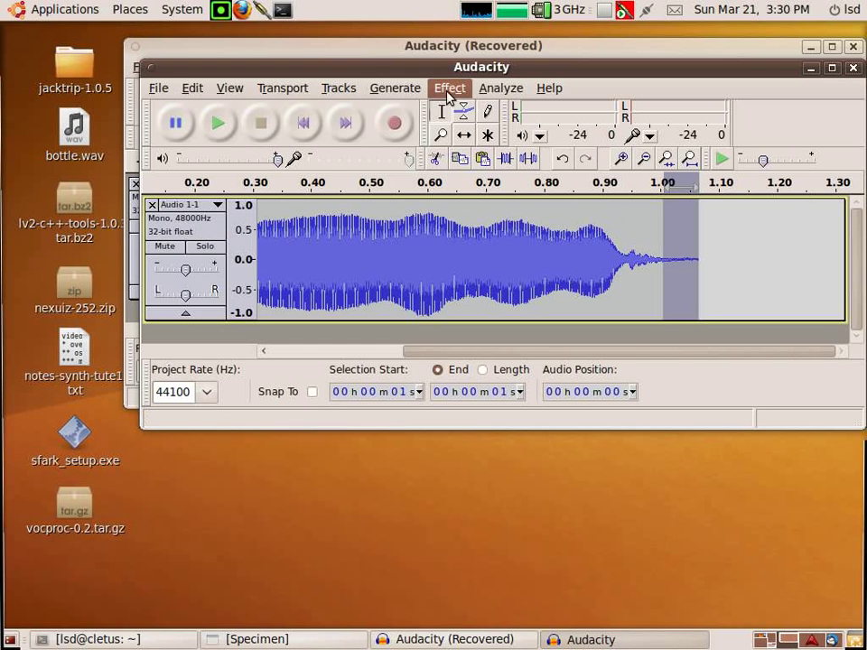
pyautogui.click(449, 88)
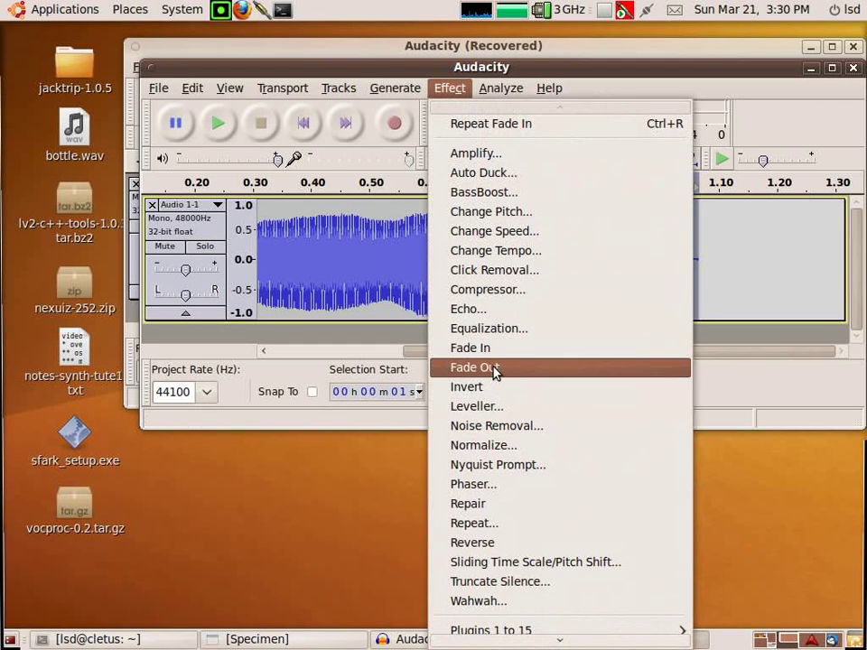
pyautogui.click(495, 368)
pyautogui.click(305, 124)
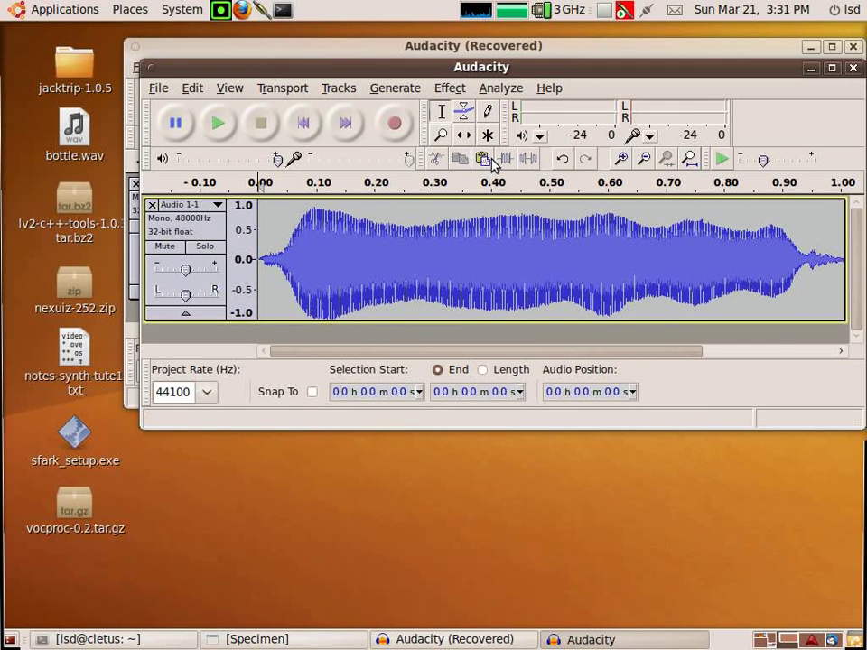
pyautogui.click(215, 127)
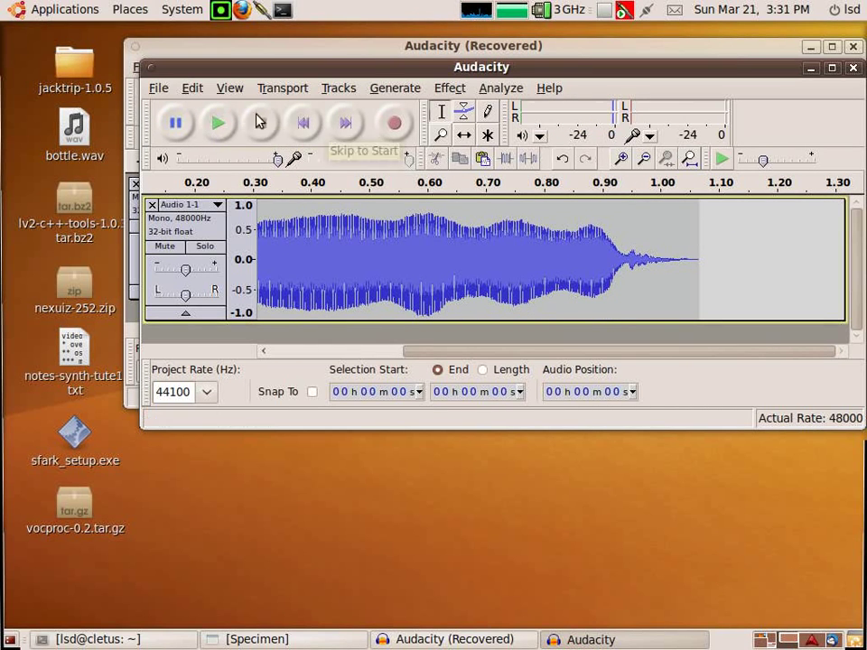
# Step: Export the note to the Desktop as flute.wav, leaving the metadata empty
pyautogui.click(158, 88)
pyautogui.click(208, 346)
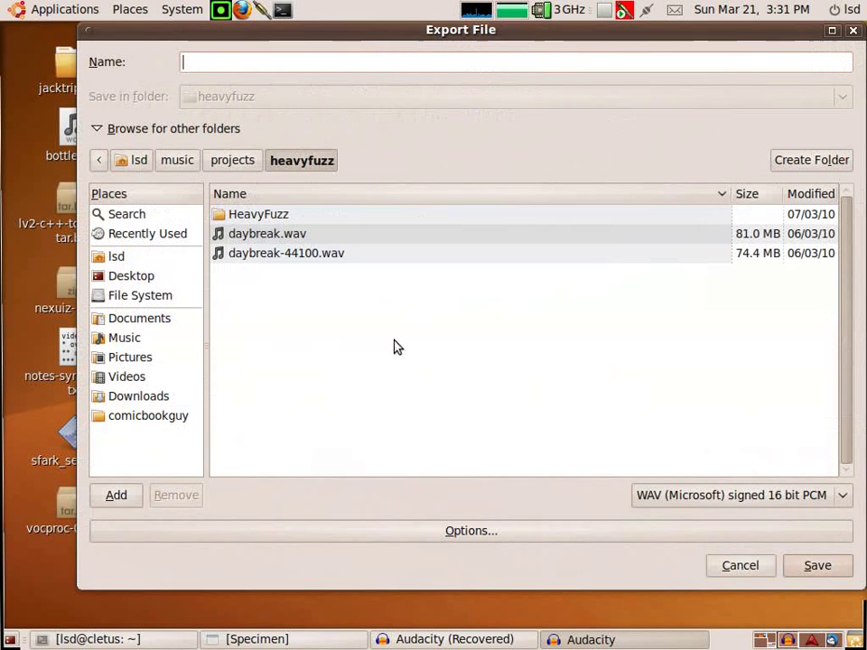
pyautogui.click(145, 276)
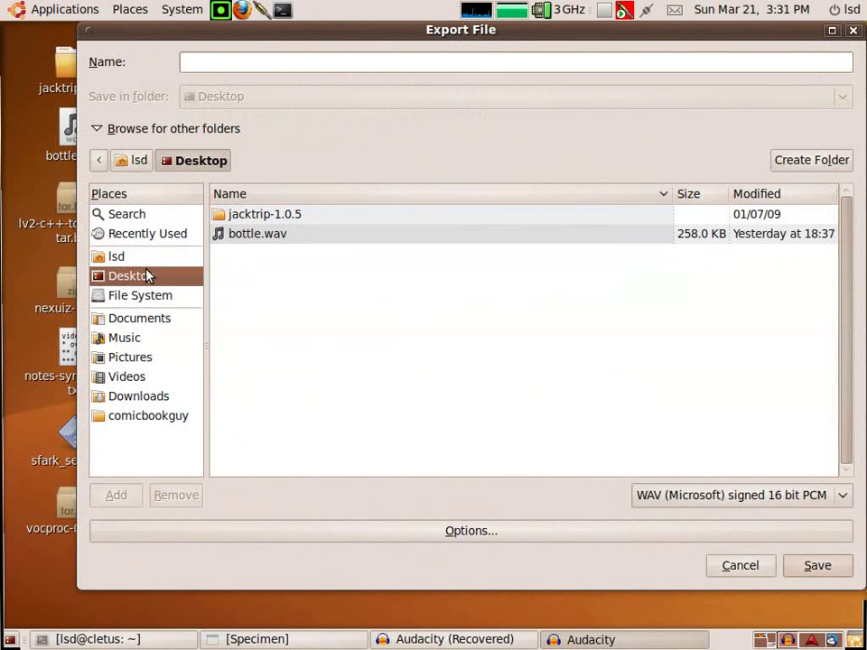
pyautogui.click(235, 65)
pyautogui.write('flute.wav')
pyautogui.press('Return')
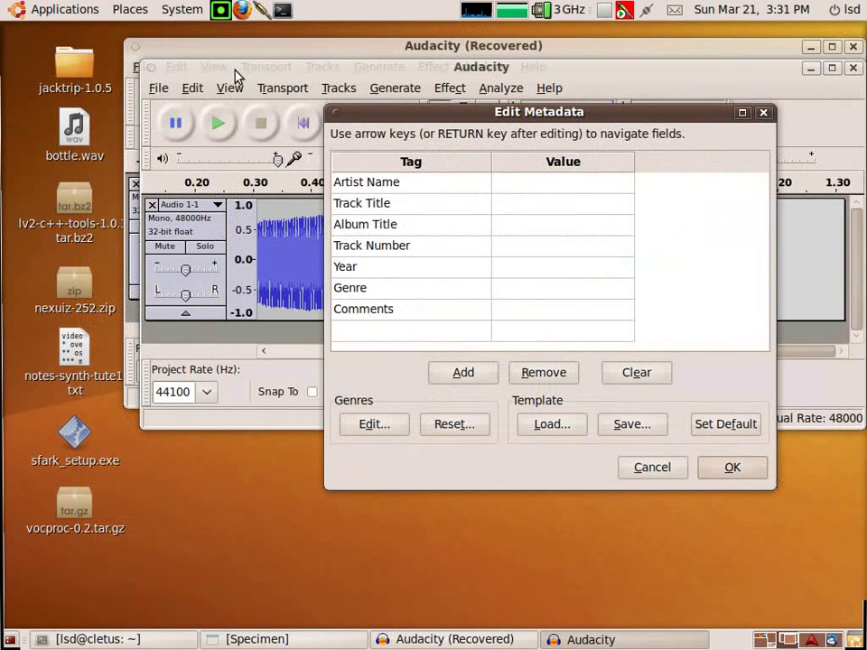
pyautogui.click(730, 470)
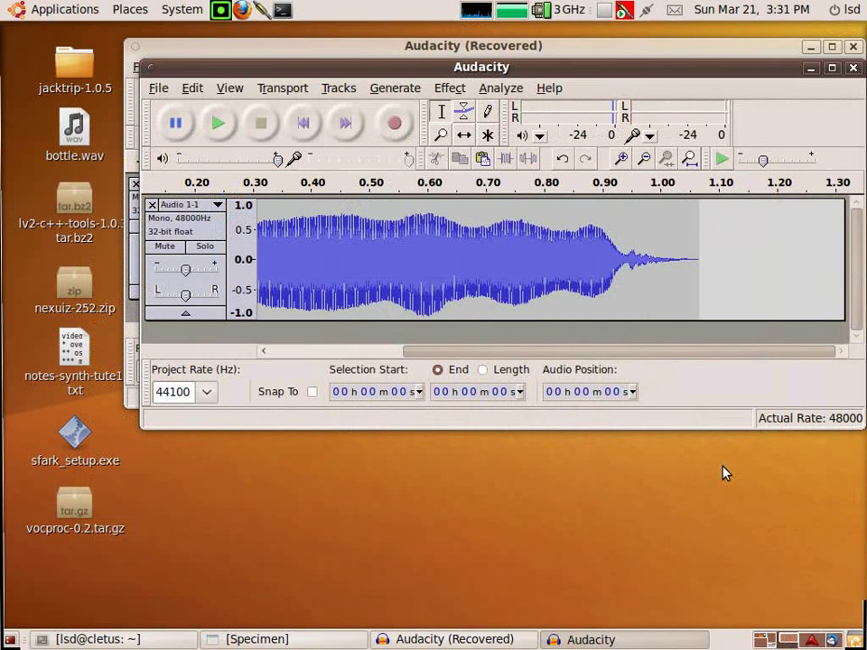
# Step: Minimise both Audacity windows and move the Specimen window to the top of the screen
pyautogui.click(810, 68)
pyautogui.click(810, 46)
pyautogui.click(257, 639)
pyautogui.moveTo(440, 112); pyautogui.dragTo(438, 33)
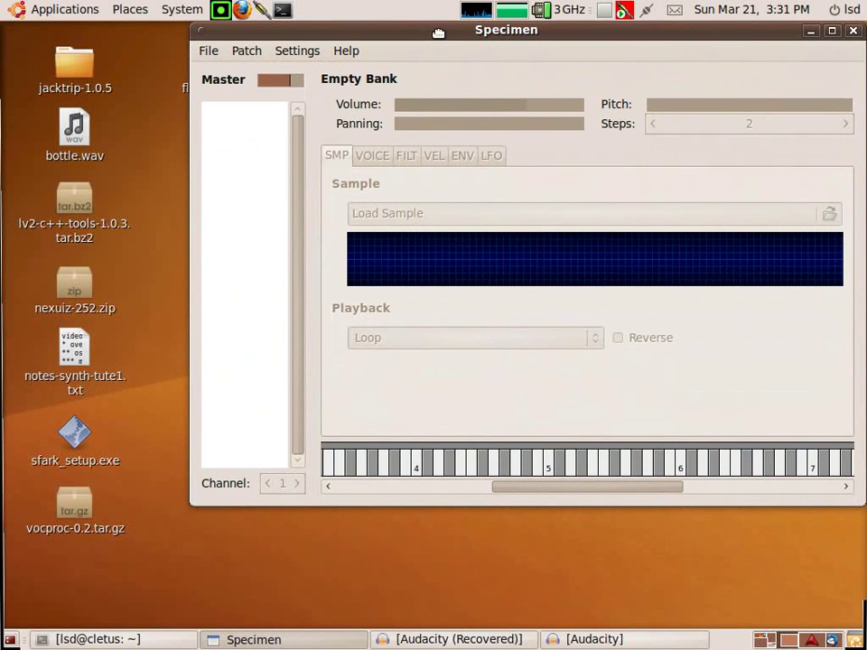
pyautogui.click(257, 50)
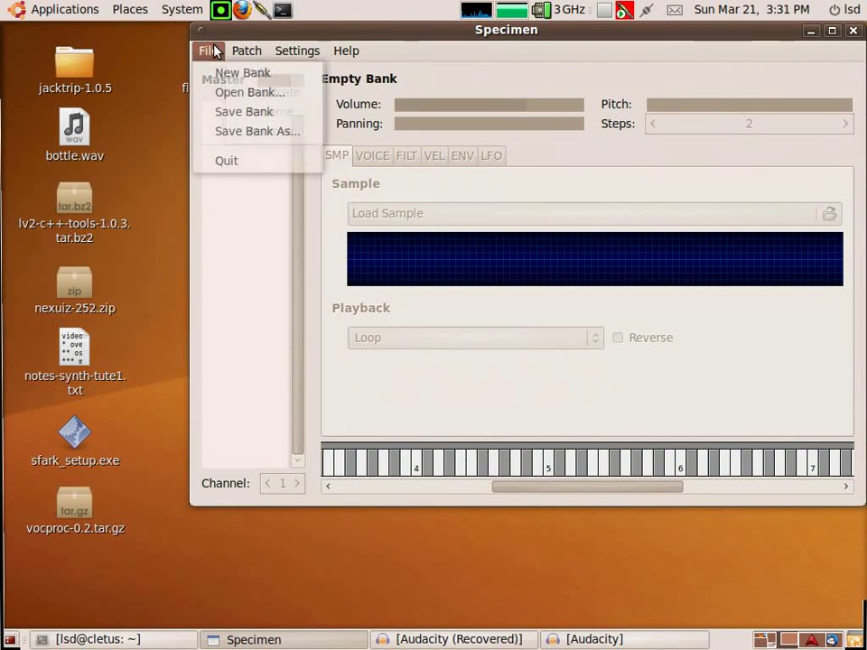
pyautogui.click(217, 50)
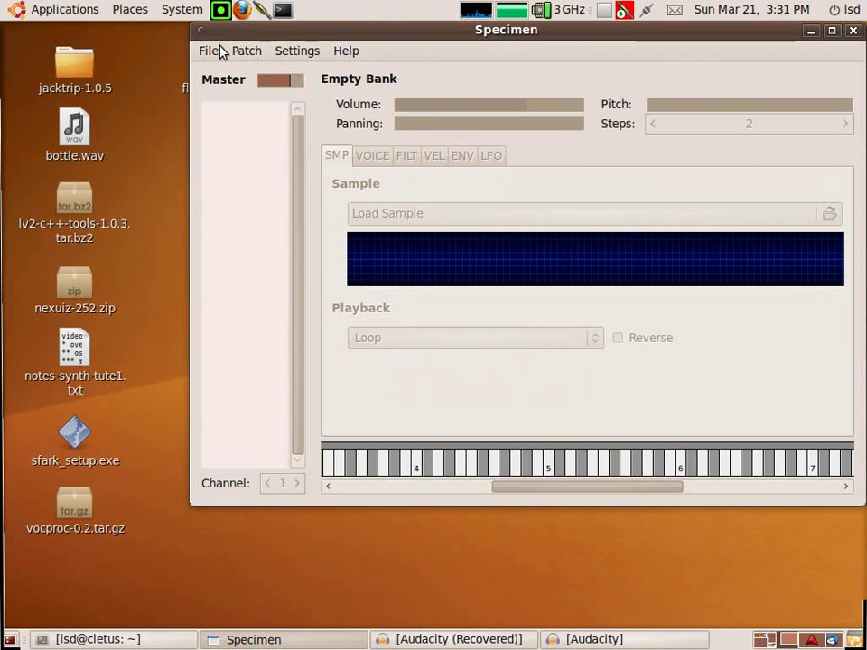
# Step: Add a new patch named 'Flute'
pyautogui.click(253, 51)
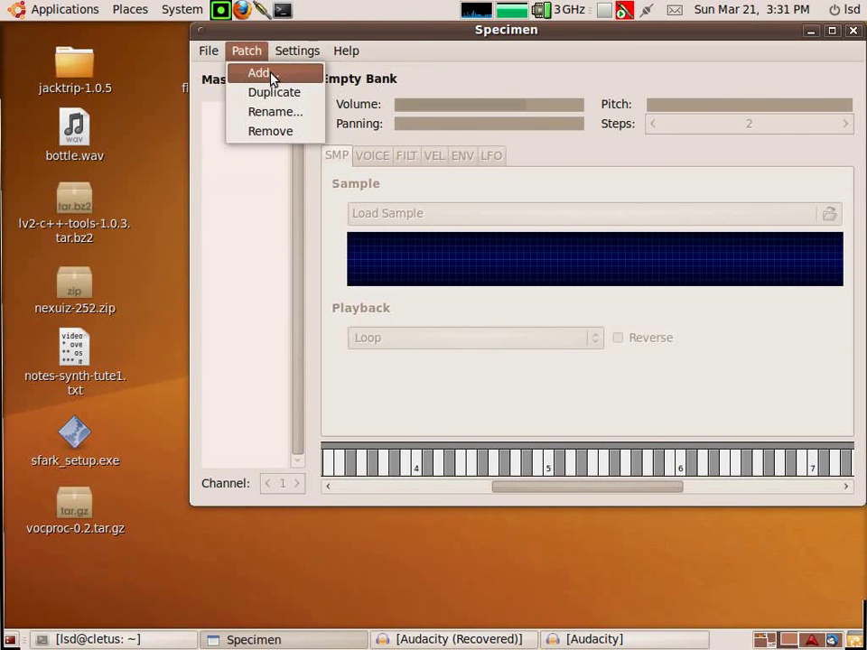
pyautogui.click(269, 73)
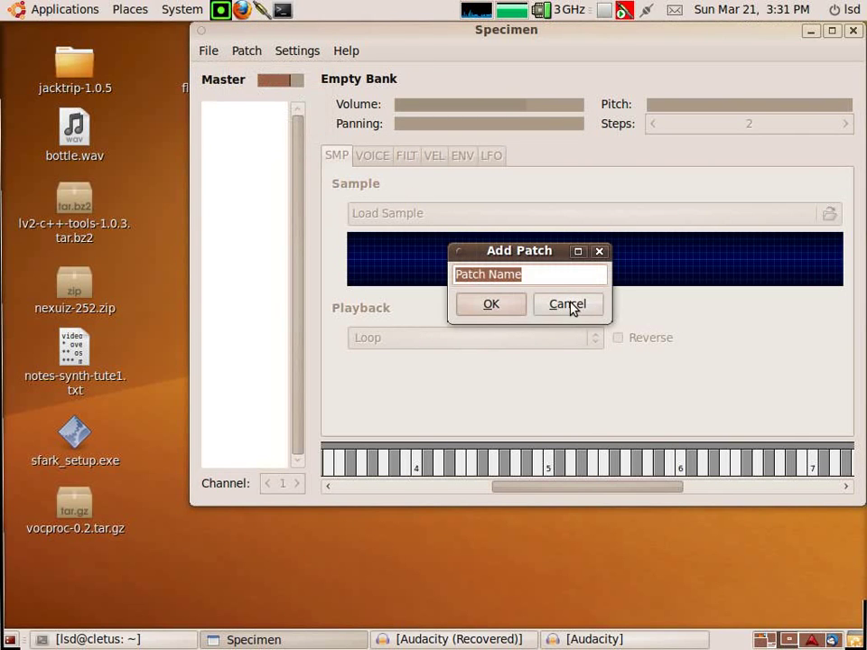
pyautogui.write('Fly')
pyautogui.press('BackSpace')
pyautogui.write('ute')
pyautogui.press('Return')
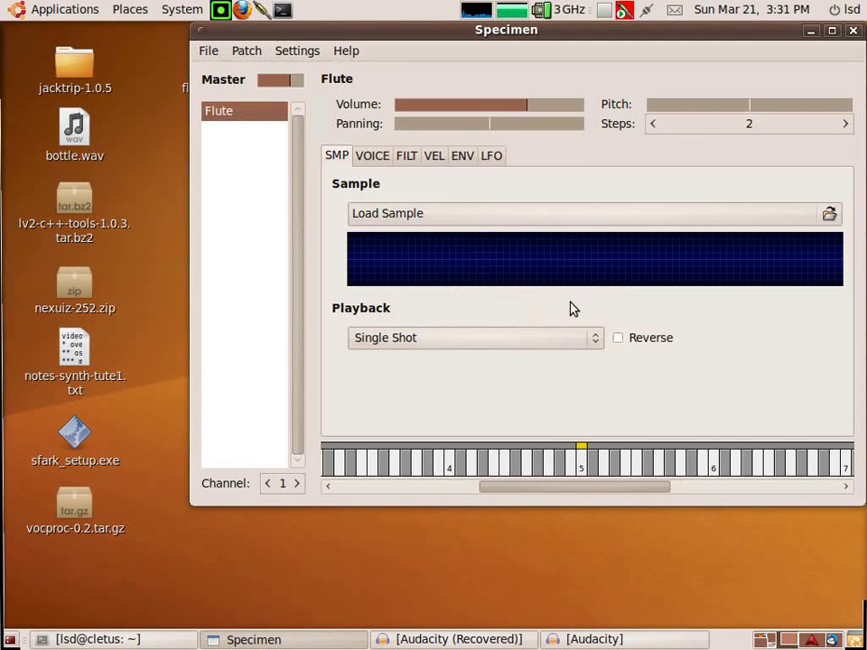
# Step: Load flute.wav from the Desktop as the patch's sample and play a test note
pyautogui.click(521, 217)
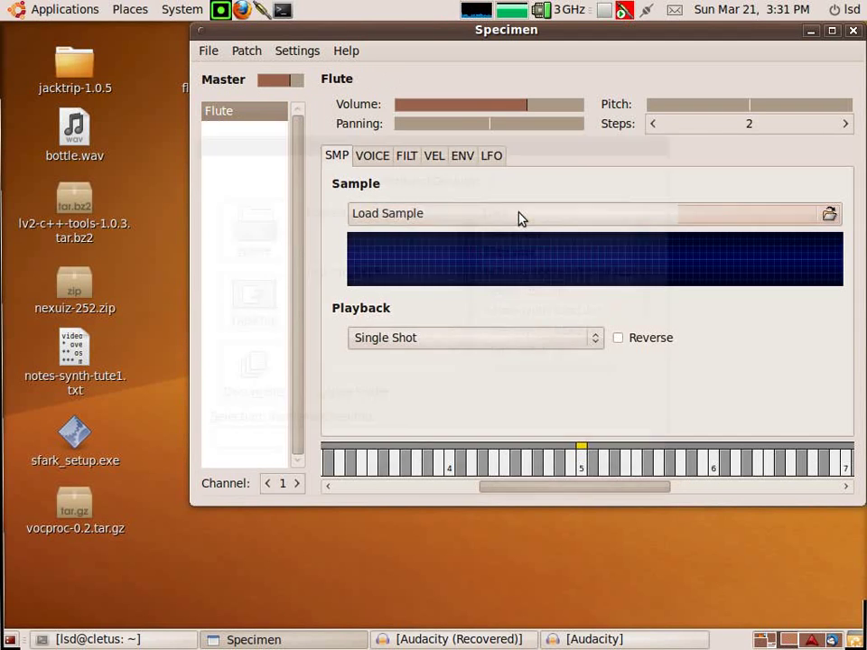
pyautogui.click(518, 254)
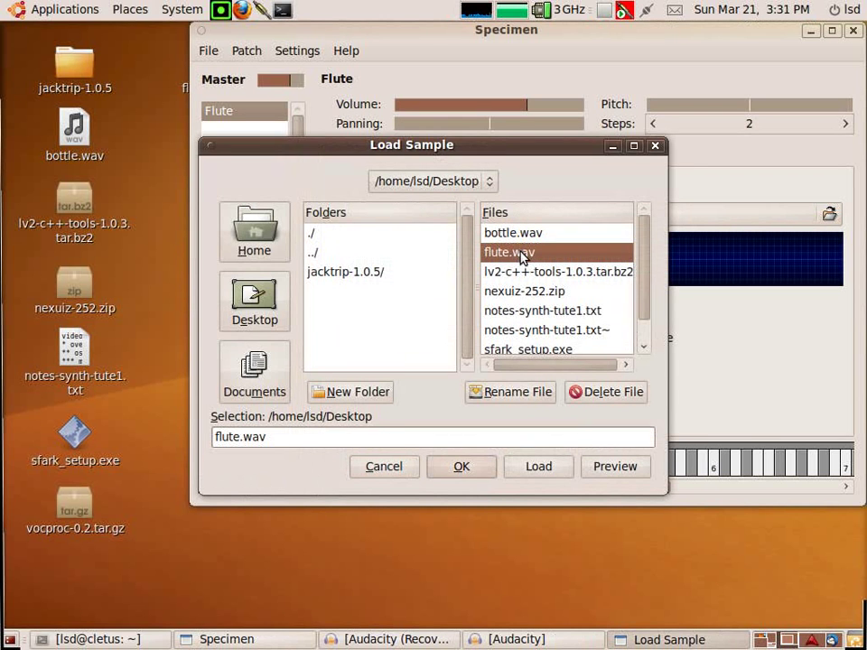
pyautogui.click(477, 476)
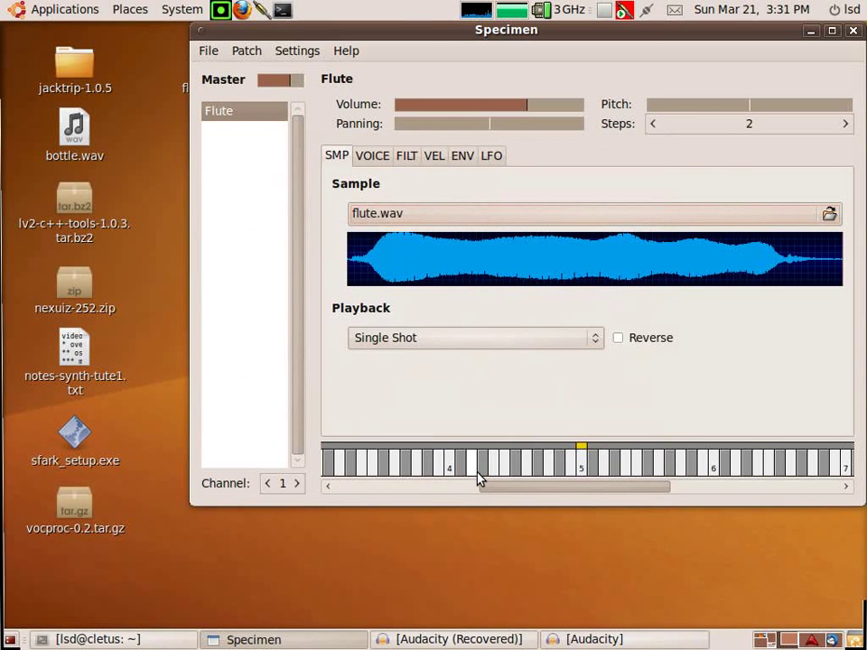
pyautogui.click(583, 472)
# Step: Move the Flute root-note marker one key lower, just below key 5, and play it
pyautogui.click(560, 446)
pyautogui.click(561, 463)
# Step: Set the patch's key range from around octave 3 to the keyboard's top and play a test note
pyautogui.moveTo(501, 485)
pyautogui.mouseDown()
pyautogui.moveTo(493, 495)
pyautogui.moveTo(497, 486)
pyautogui.mouseUp()
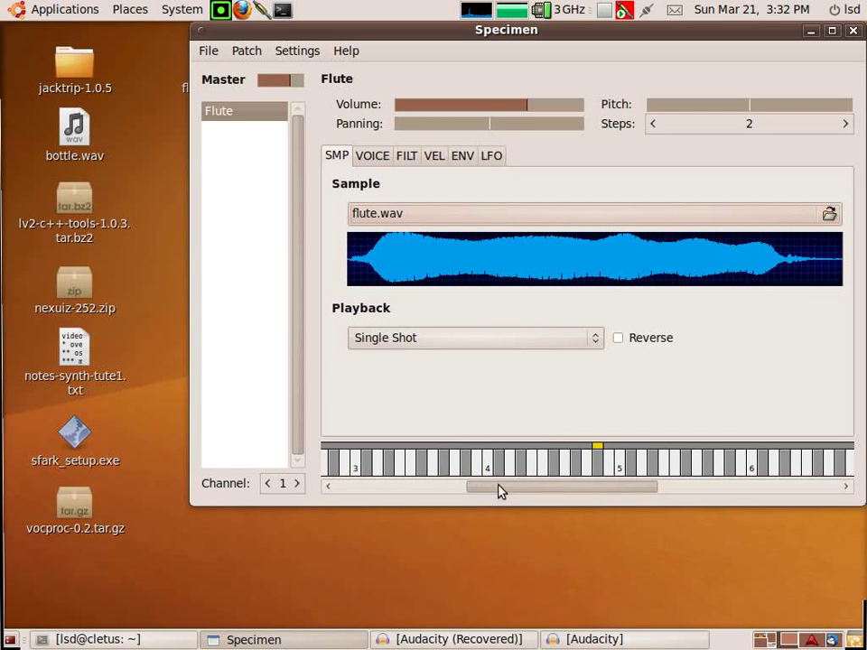
pyautogui.click(357, 446)
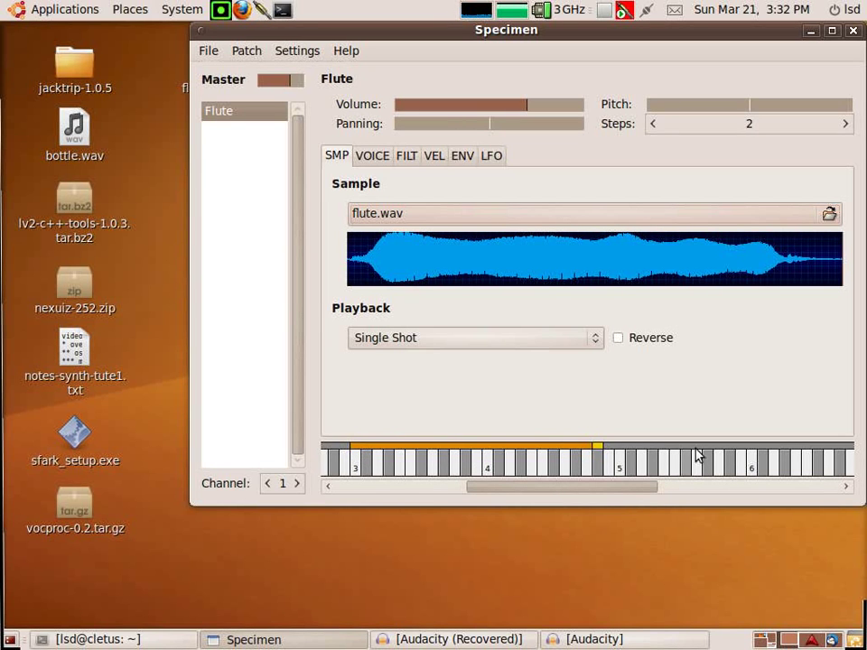
pyautogui.click(850, 446)
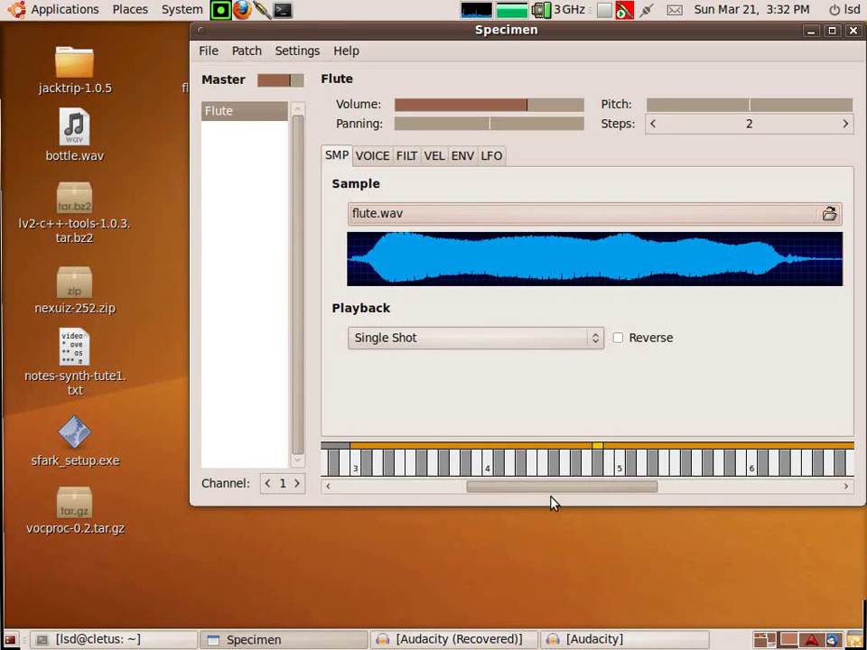
pyautogui.moveTo(553, 488); pyautogui.dragTo(594, 489)
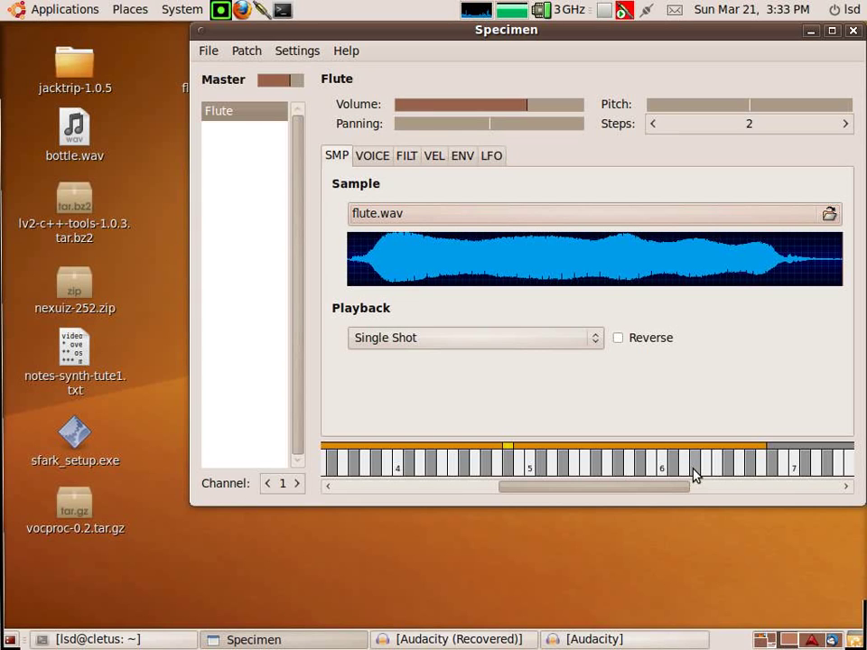
pyautogui.moveTo(679, 487); pyautogui.dragTo(658, 499)
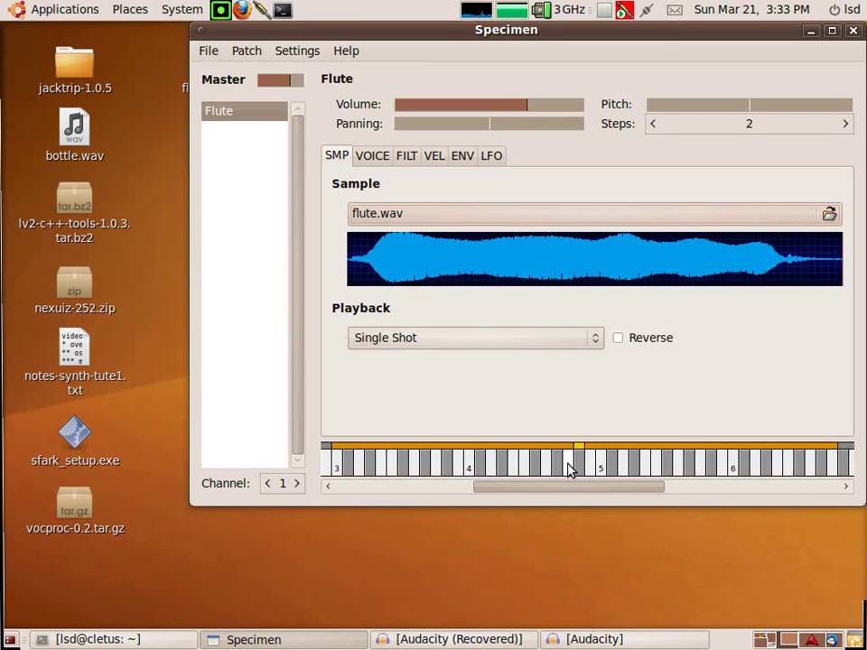
pyautogui.click(569, 468)
# Step: Change the Flute patch's Playback combo box from Single Shot to Trim
pyautogui.click(478, 343)
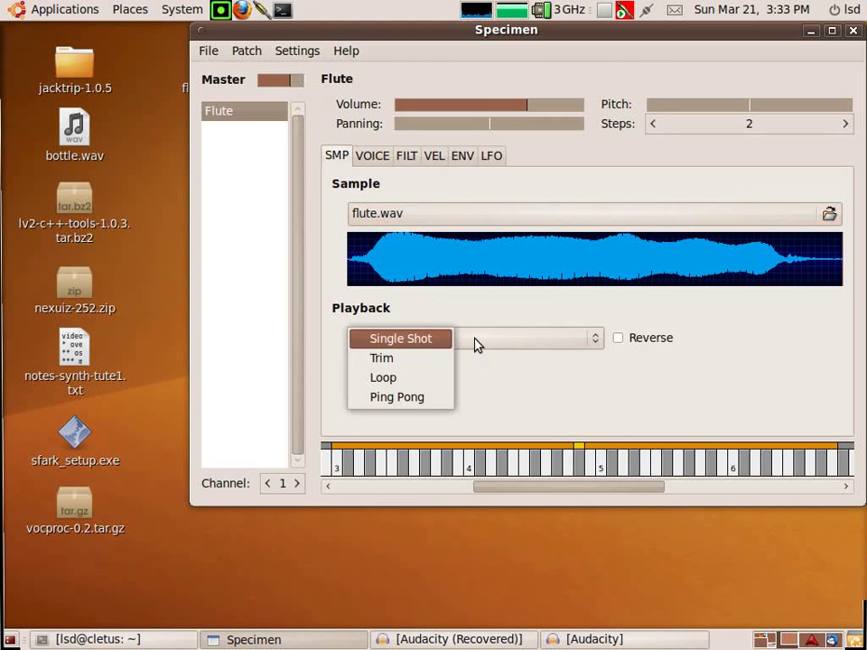
pyautogui.click(411, 358)
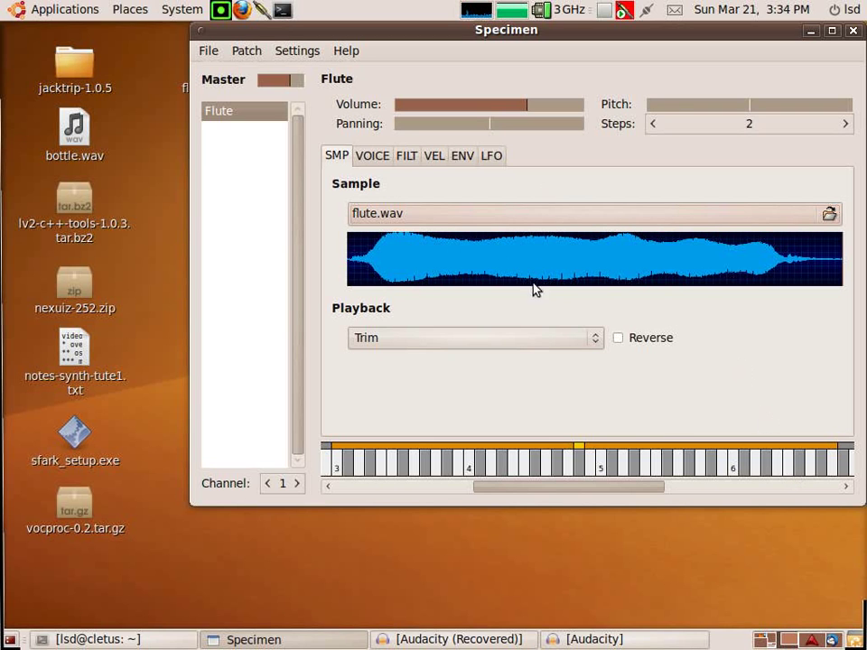
# Step: Change the Flute patch's Playback combo box from Trim to Loop
pyautogui.click(518, 338)
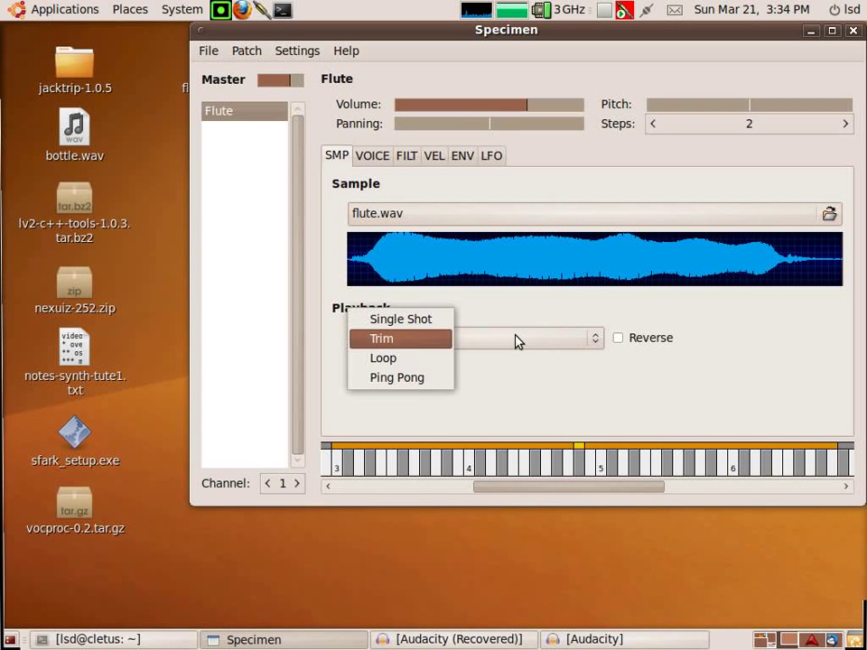
pyautogui.click(419, 361)
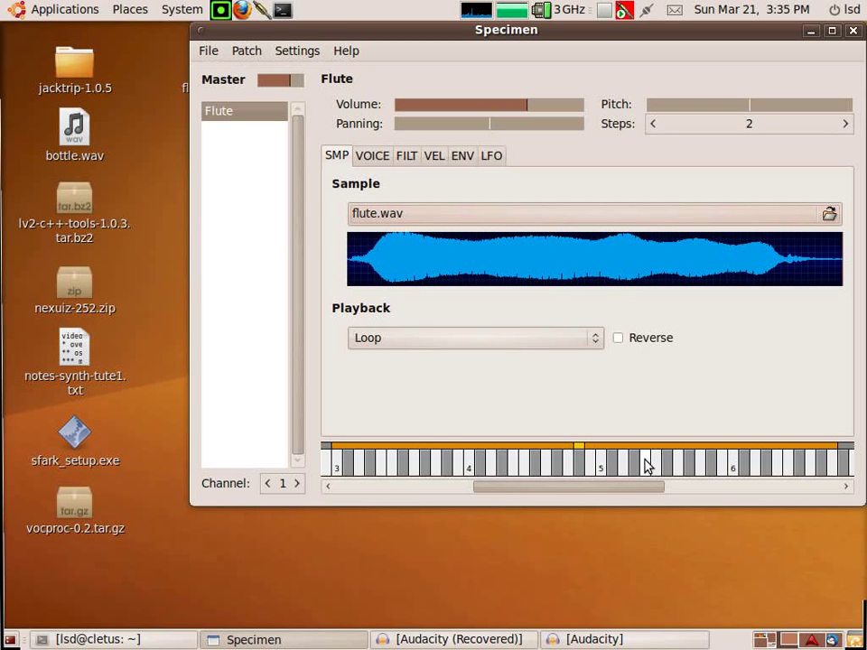
# Step: Open the flute waveform in Edit Sample at Zoom 1.00, enlarge the window, and place two markers
pyautogui.click(544, 270)
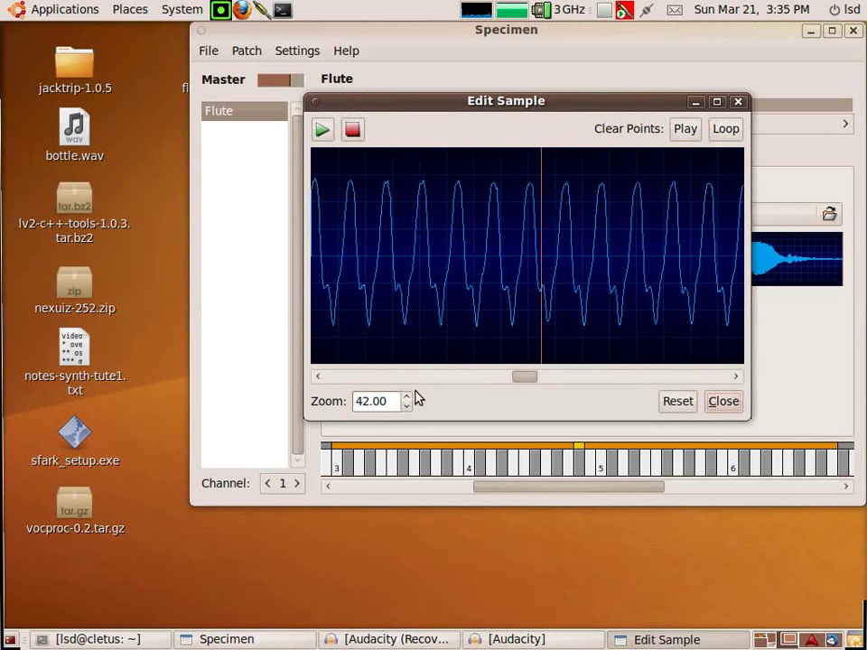
pyautogui.moveTo(407, 409); pyautogui.dragTo(408, 409)
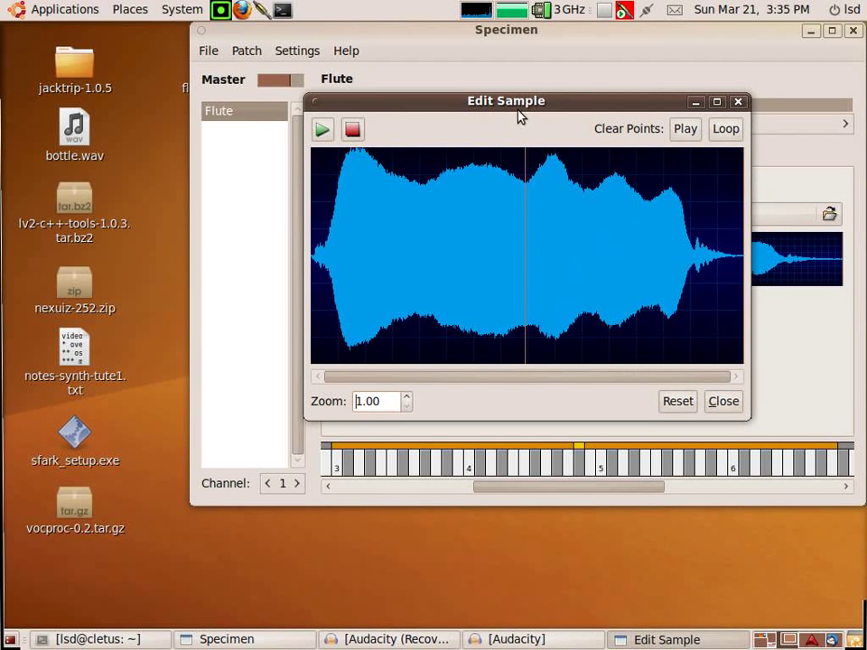
pyautogui.moveTo(520, 109); pyautogui.dragTo(492, 131)
pyautogui.moveTo(732, 435); pyautogui.dragTo(861, 443)
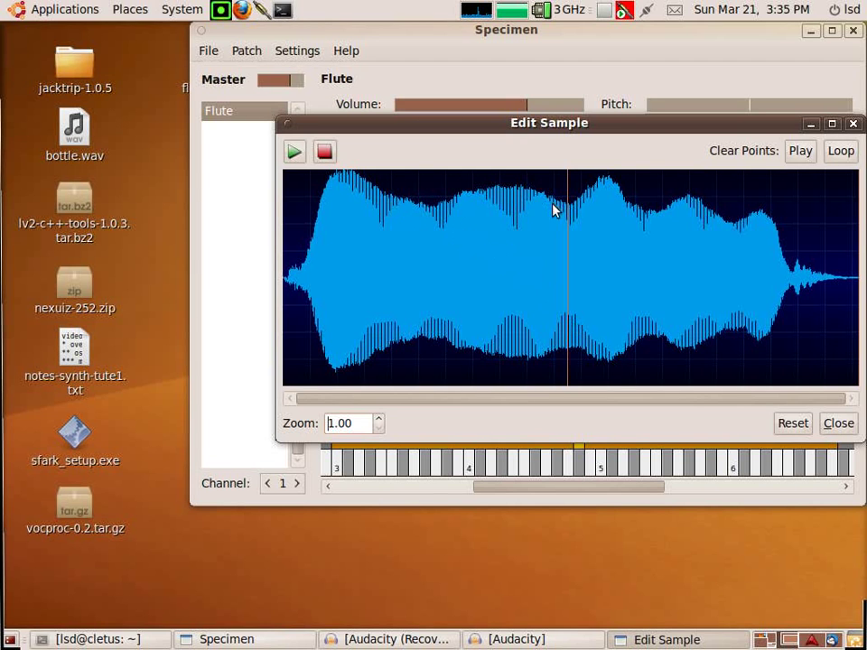
pyautogui.click(433, 272)
pyautogui.click(569, 271)
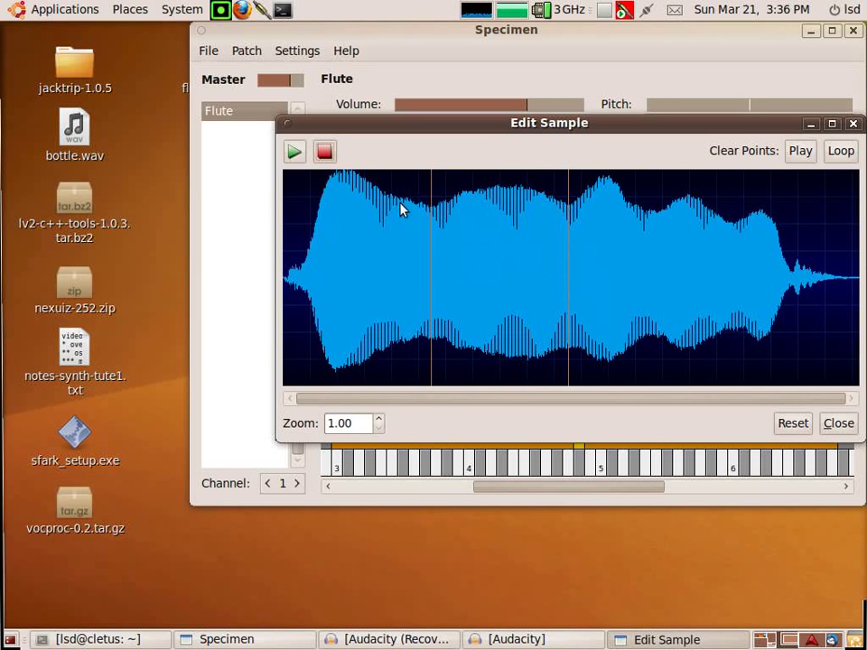
# Step: Zoom into the waveform and nudge both loop markers slightly earlier to align with cycle starts
pyautogui.click(378, 419)
pyautogui.click(378, 419)
pyautogui.click(379, 419)
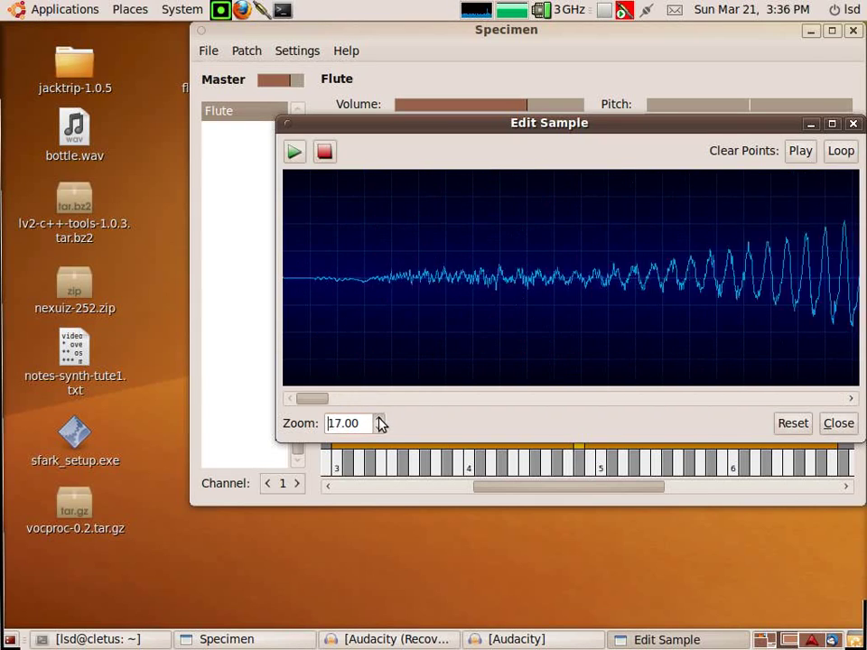
pyautogui.moveTo(312, 399); pyautogui.dragTo(447, 403)
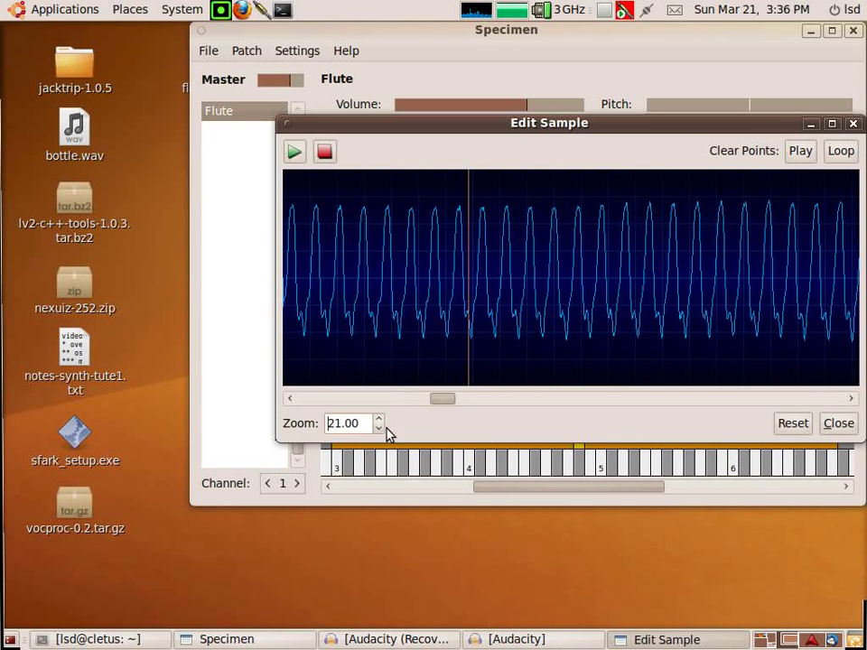
pyautogui.click(454, 286)
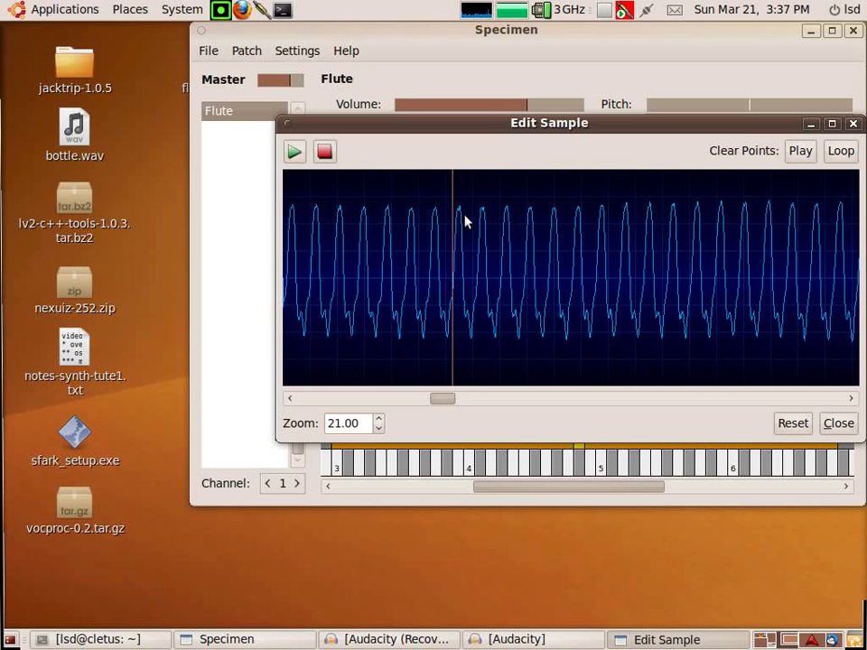
pyautogui.moveTo(441, 398); pyautogui.dragTo(571, 397)
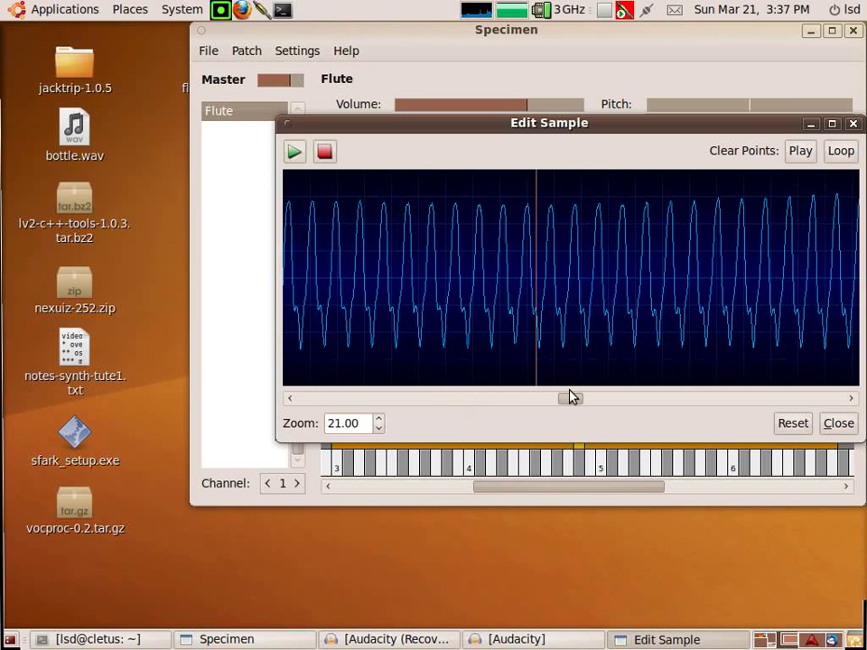
pyautogui.click(521, 281)
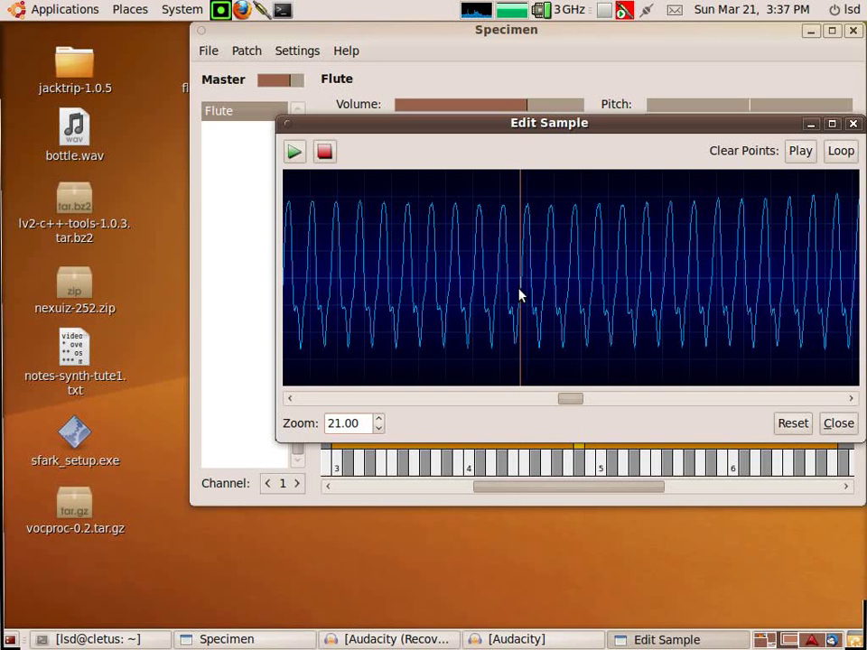
# Step: Play the sample to audition the loop, then stop playback
pyautogui.click(295, 153)
pyautogui.click(331, 154)
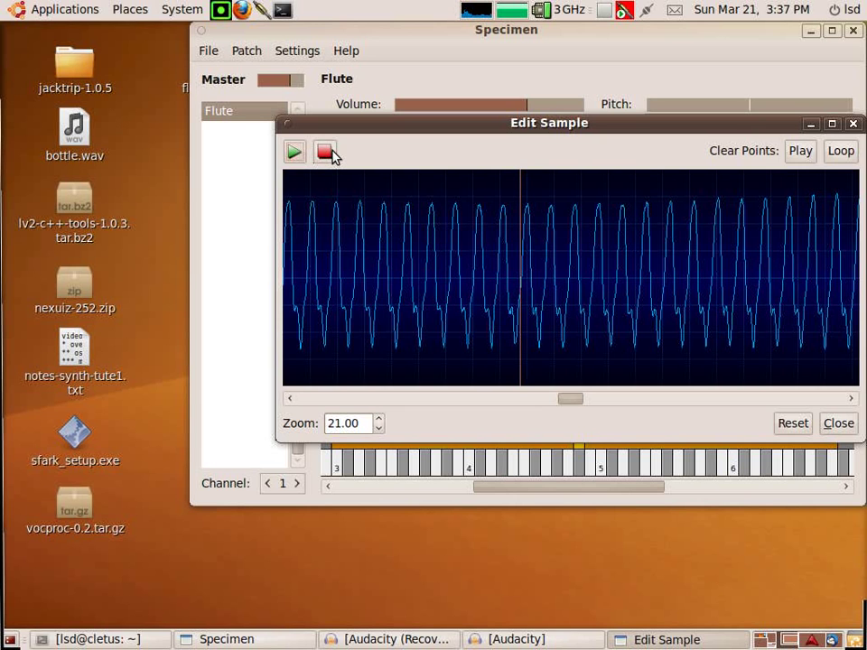
pyautogui.click(331, 153)
pyautogui.click(839, 423)
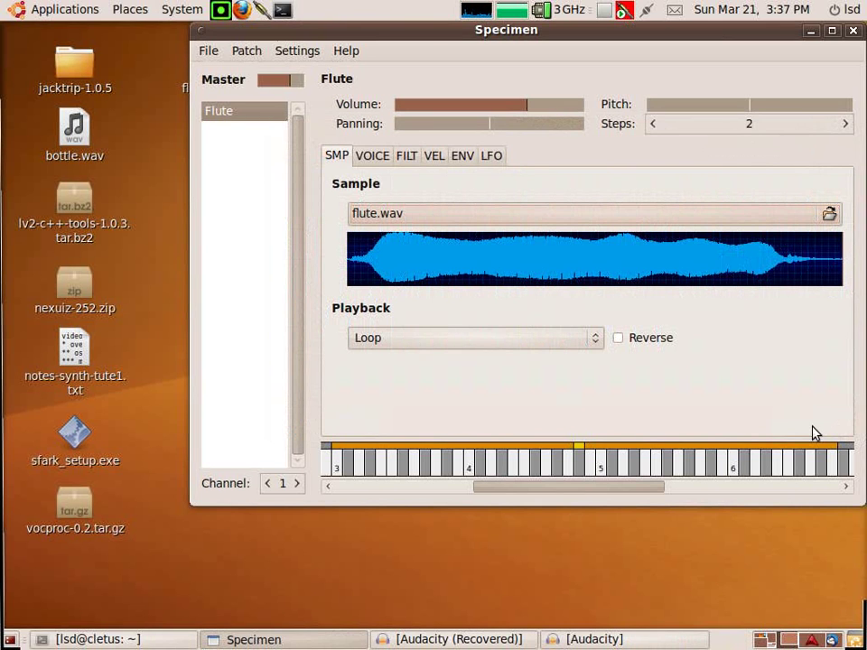